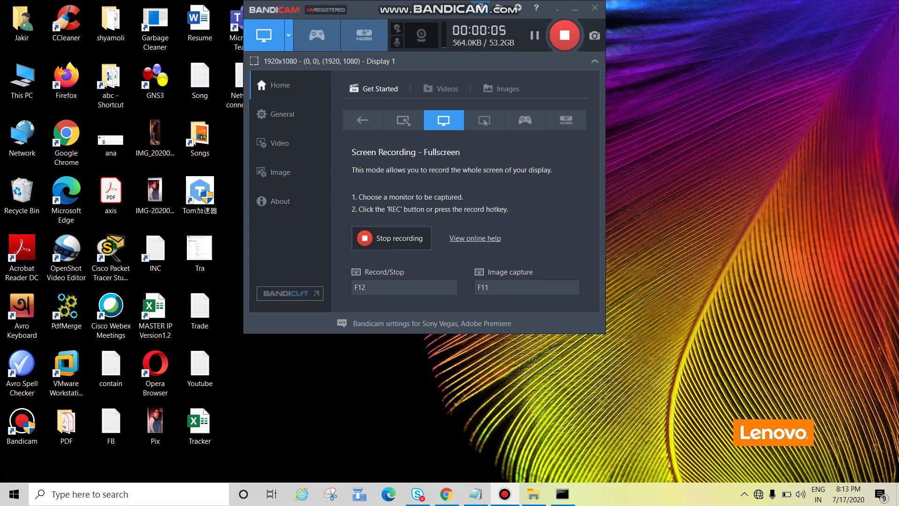
Bring up the Network connectivity check notes and review the first solution about checking, replugging and replacing the network cable
click(575, 8)
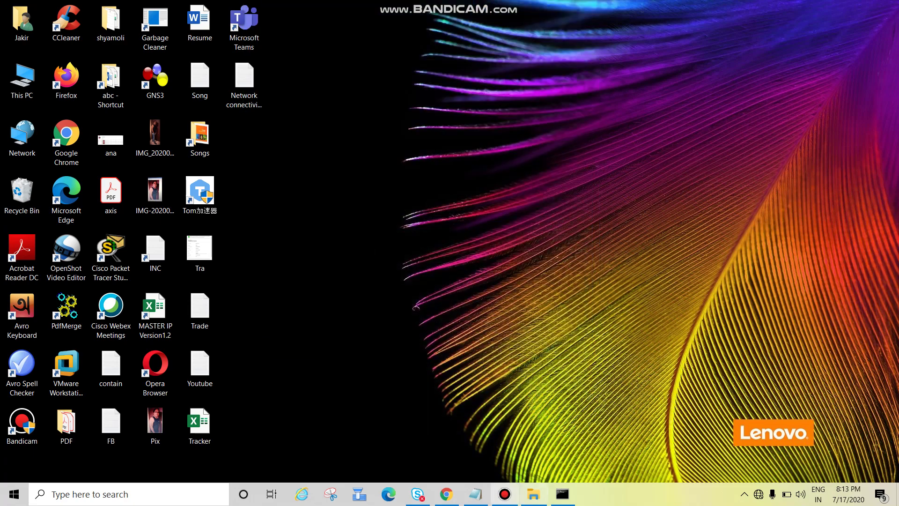
click(476, 494)
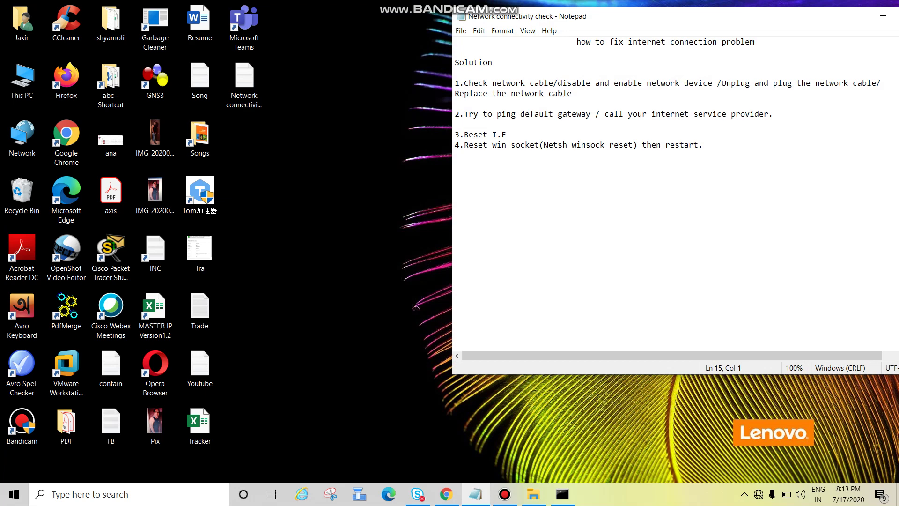
drag(465, 83, 873, 83)
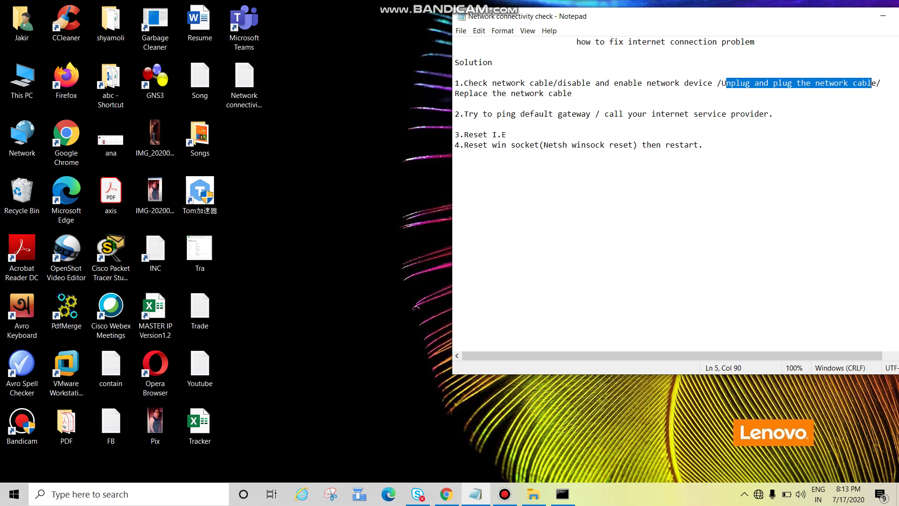
click(455, 186)
drag(454, 93, 572, 94)
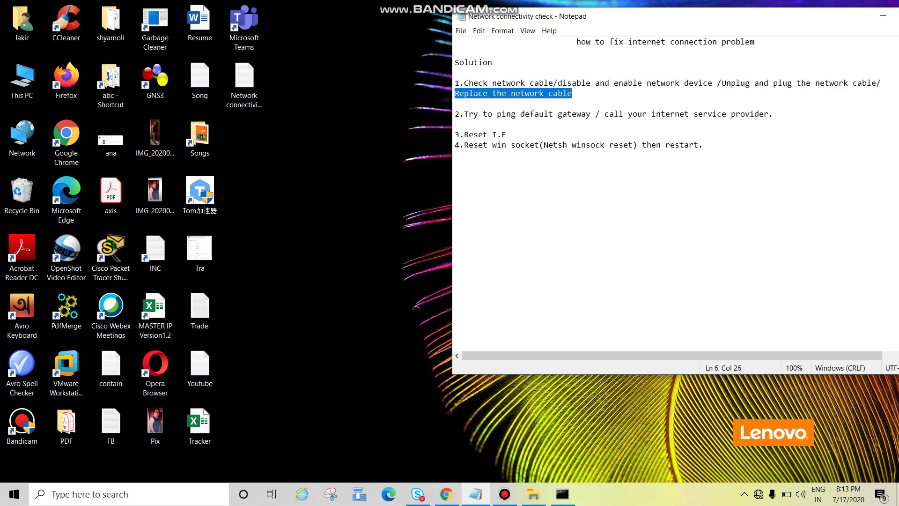
click(507, 135)
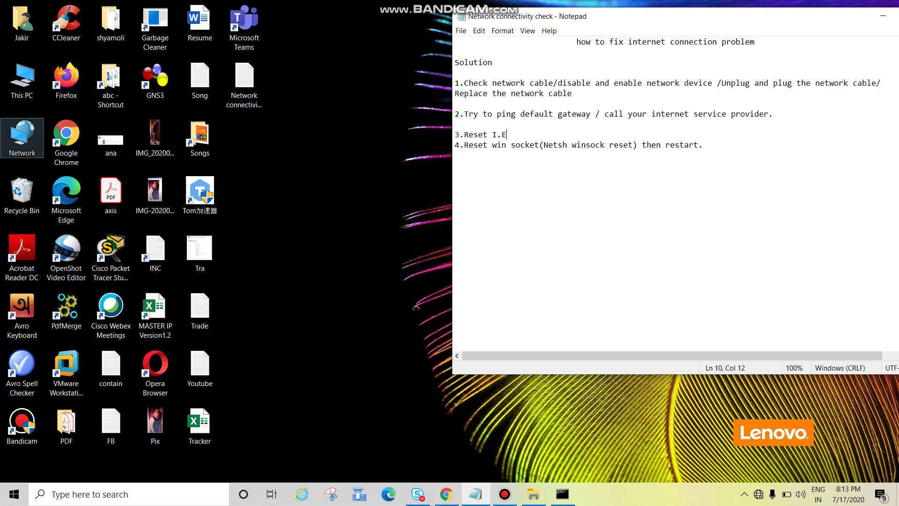
Open the Network properties from the desktop and show the list of network adapters
right_click(18, 135)
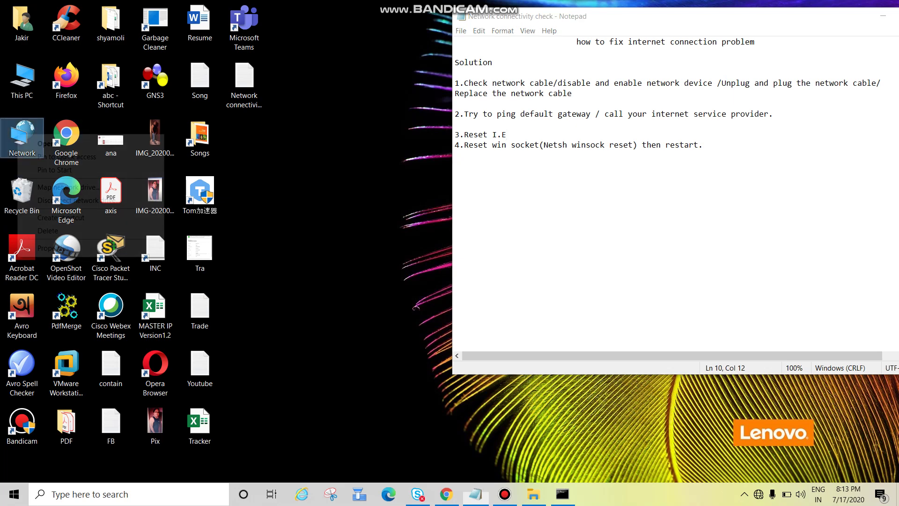
click(53, 248)
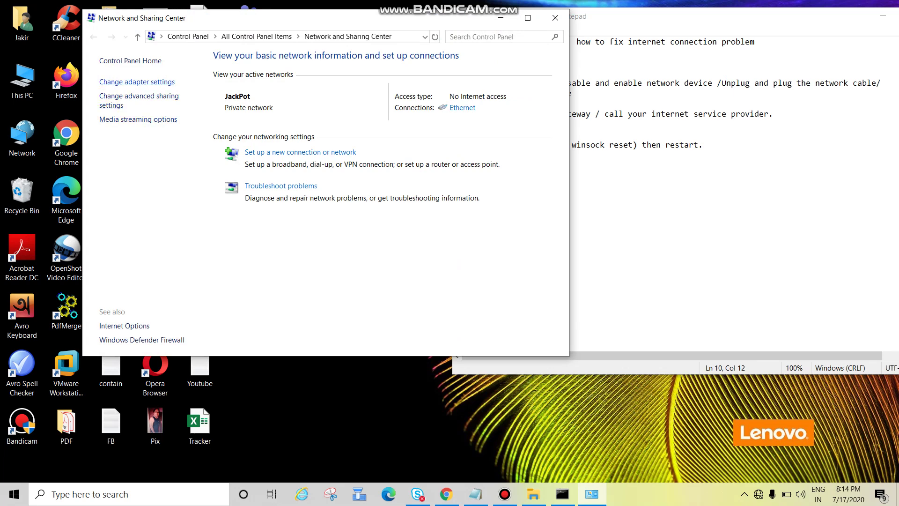
click(137, 82)
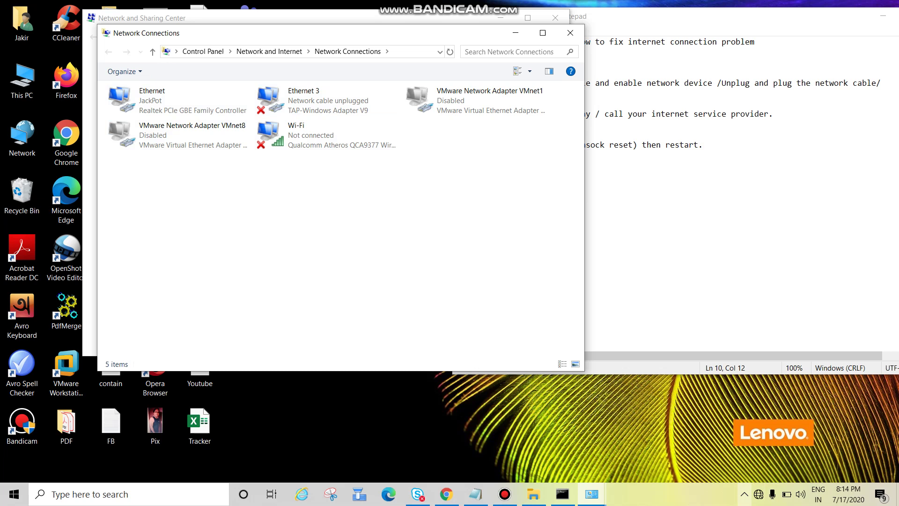
mouse_move(773, 496)
click(178, 135)
Following the note on disabling and enabling the network device, disable the Ethernet adapter and enable it again
click(591, 185)
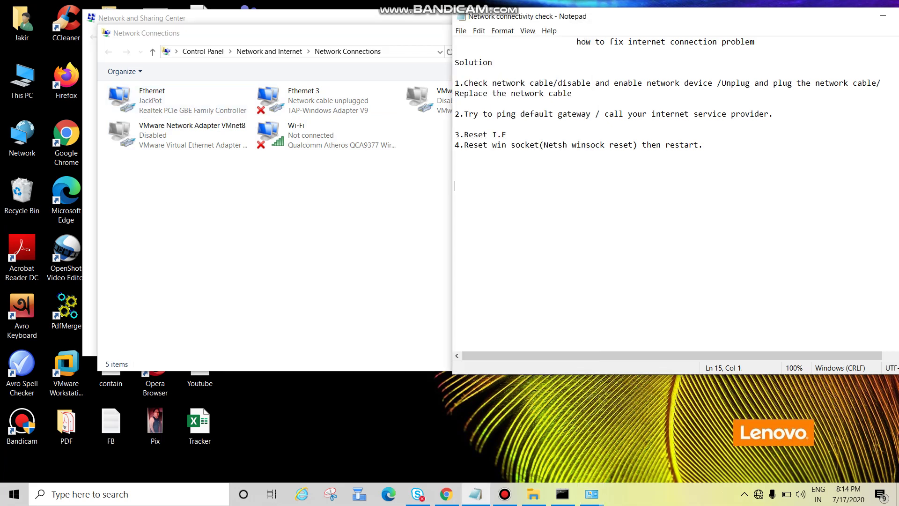
drag(563, 83, 713, 83)
click(328, 188)
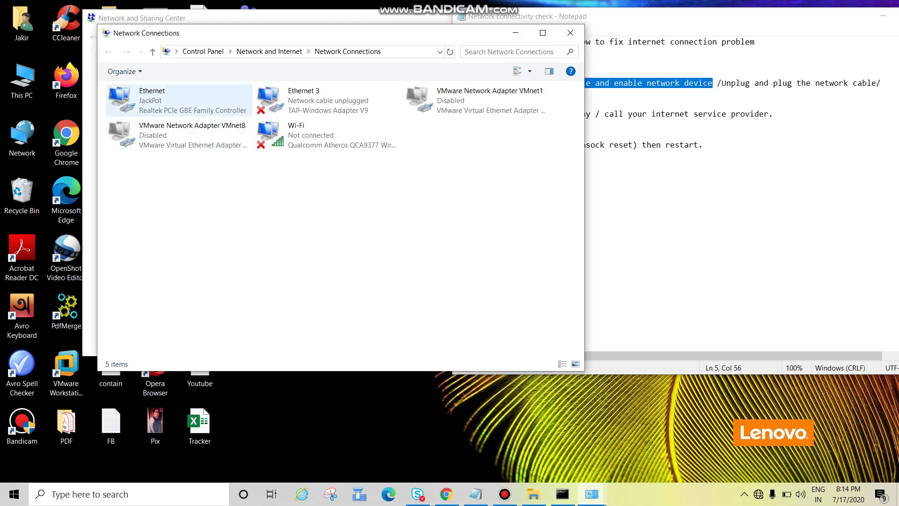
right_click(145, 99)
click(176, 108)
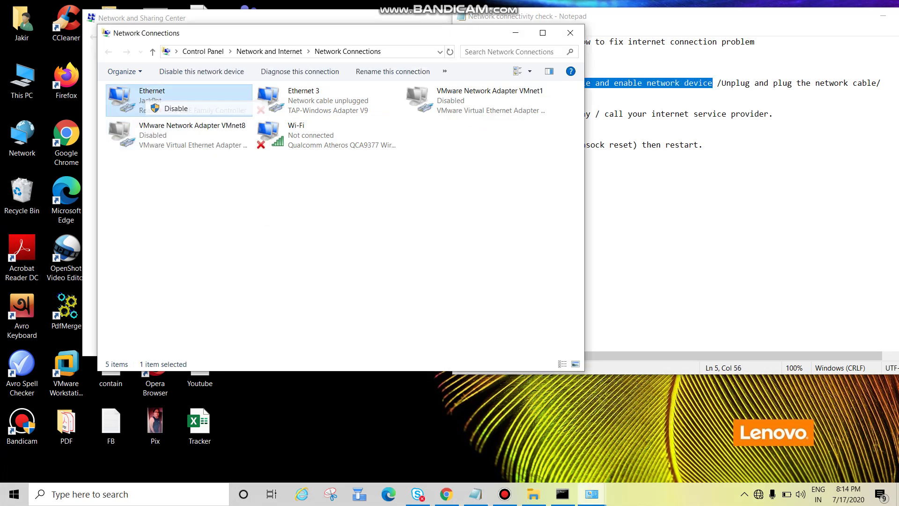
right_click(159, 97)
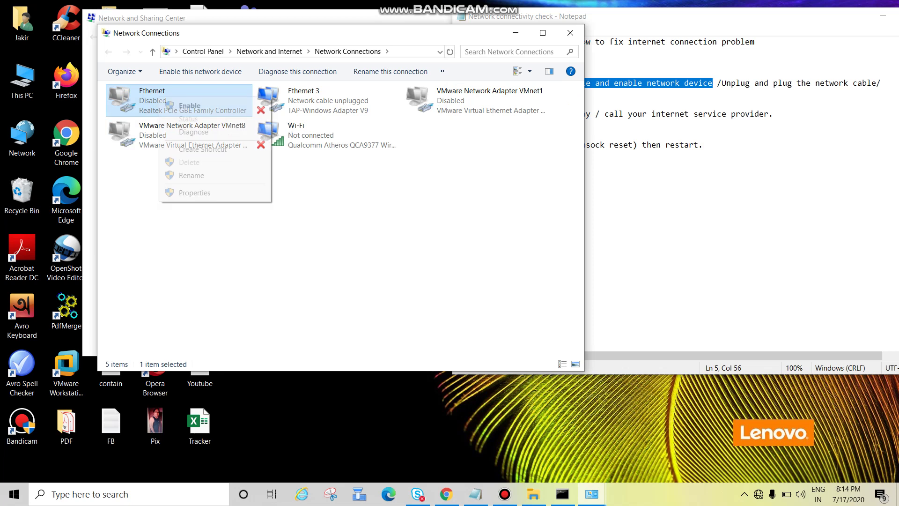
click(176, 104)
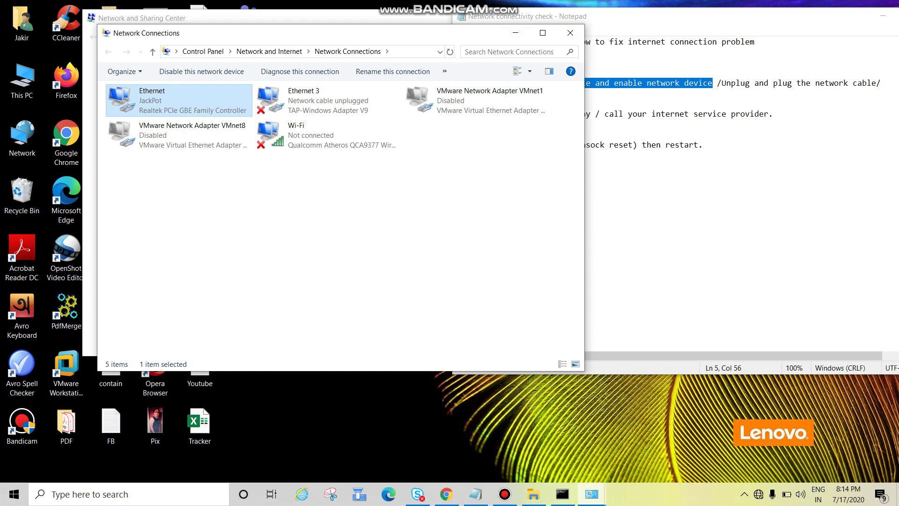
Review the notes on replugging or replacing the network cable and on pinging the default gateway
click(656, 186)
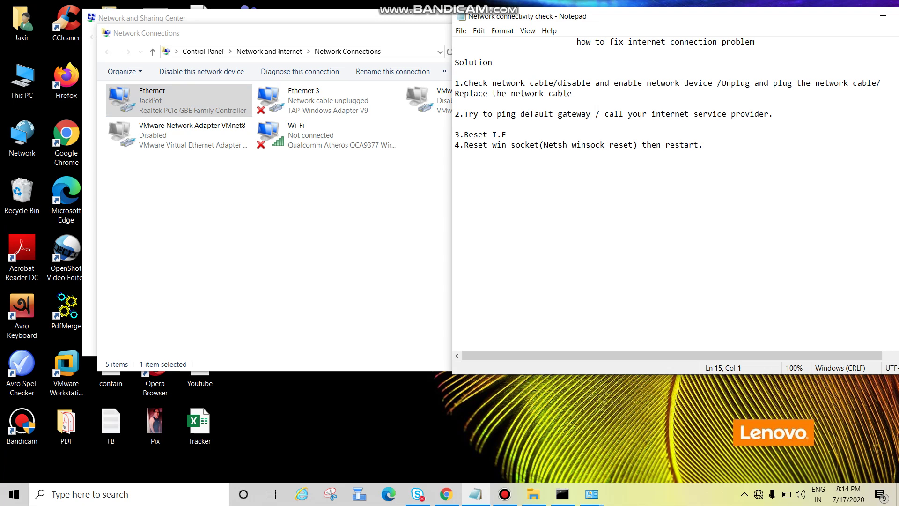
drag(726, 83, 867, 83)
drag(459, 93, 455, 73)
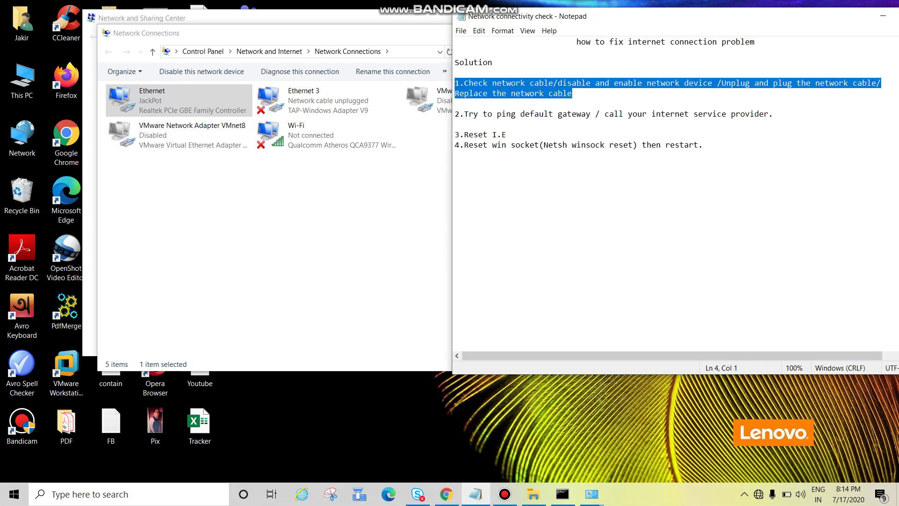
drag(492, 114, 596, 113)
click(455, 186)
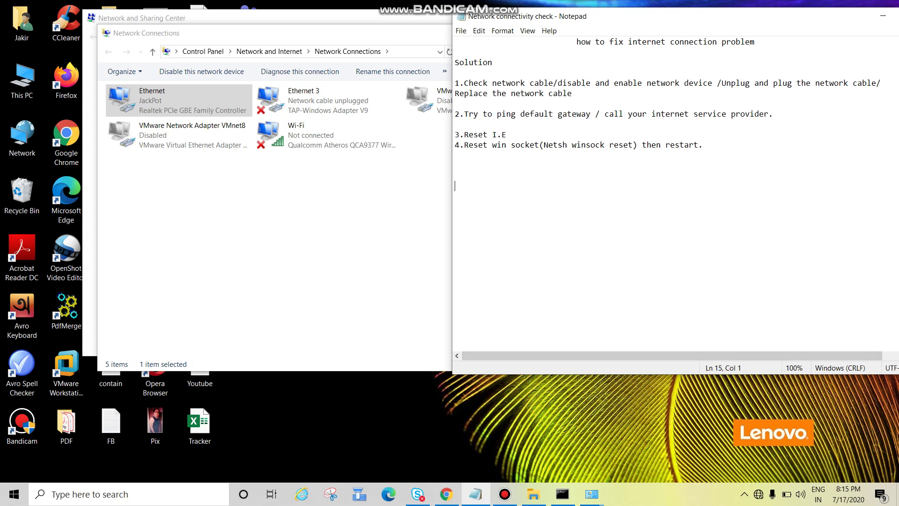
Minimize the Network Connections and Network and Sharing Center windows
click(412, 197)
click(516, 32)
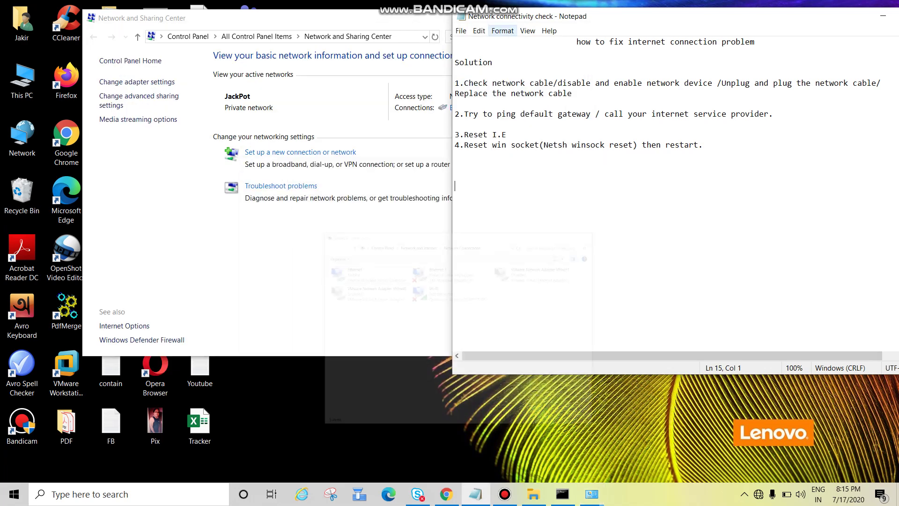
click(431, 18)
click(501, 18)
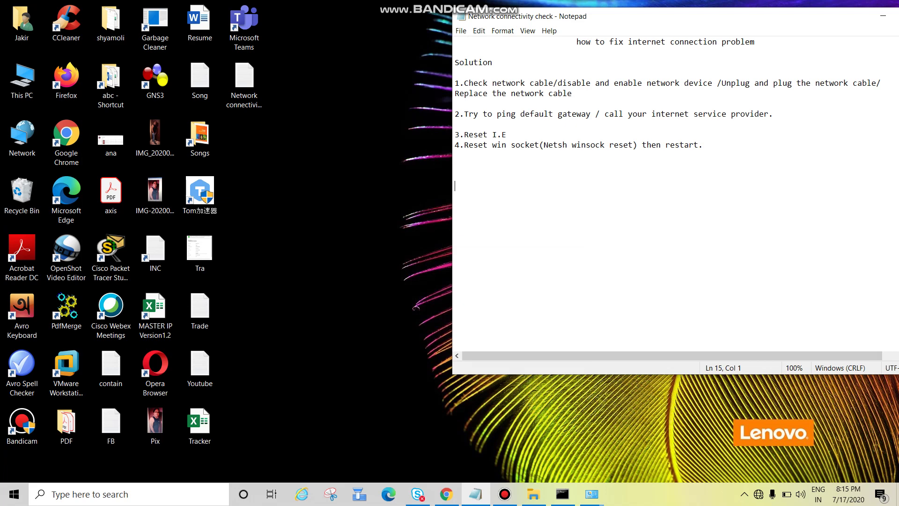
Open a Command Prompt and run ipconfig to list the adapters' IP configuration
key(super+r)
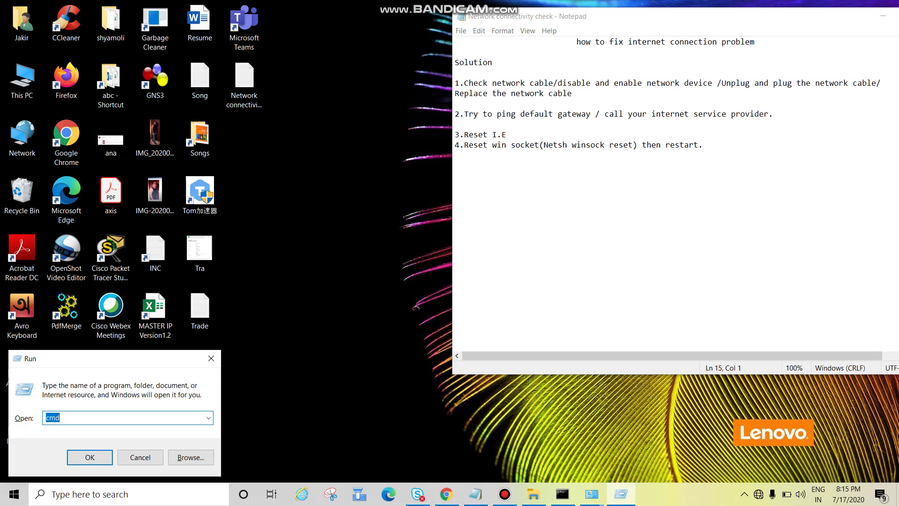
key(Return)
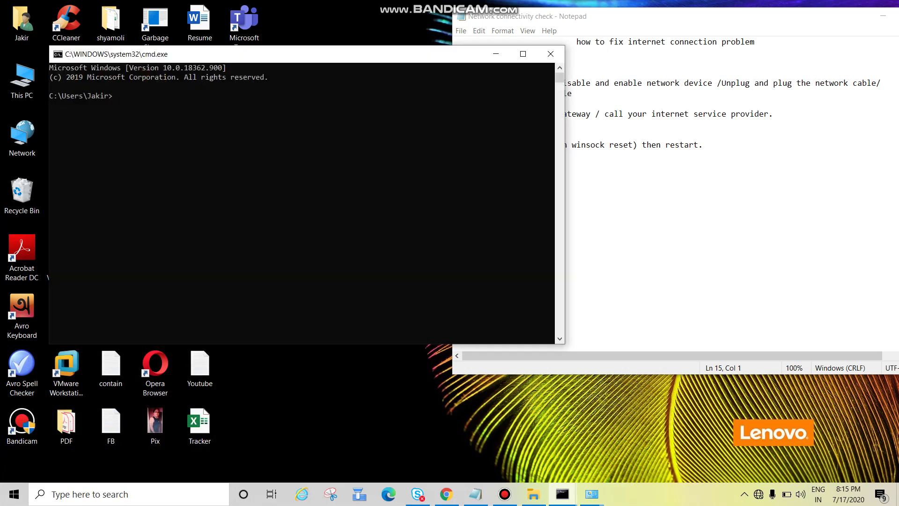
text(ipconfig)
key(Return)
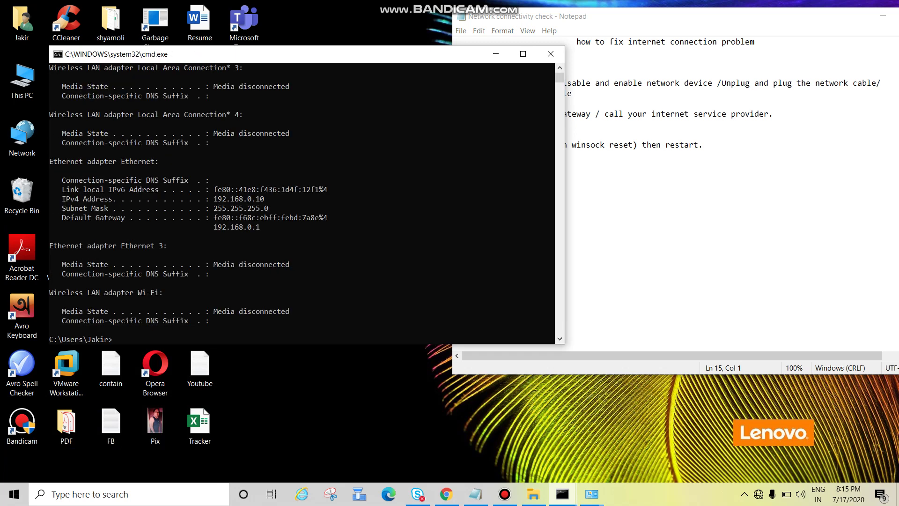
Ping the Ethernet adapter's default gateway, 192.168.0.1, using the address copied from the output, and also ping google.com
drag(214, 227, 260, 227)
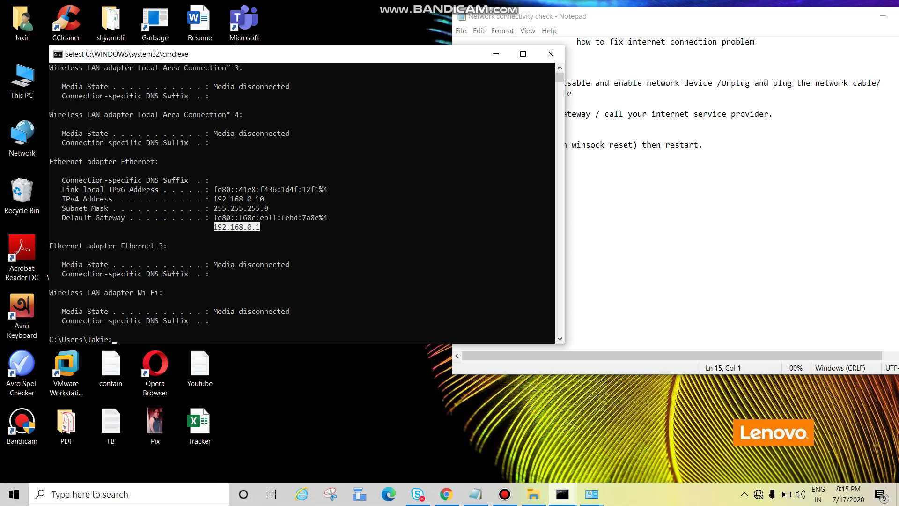
key(ctrl+c)
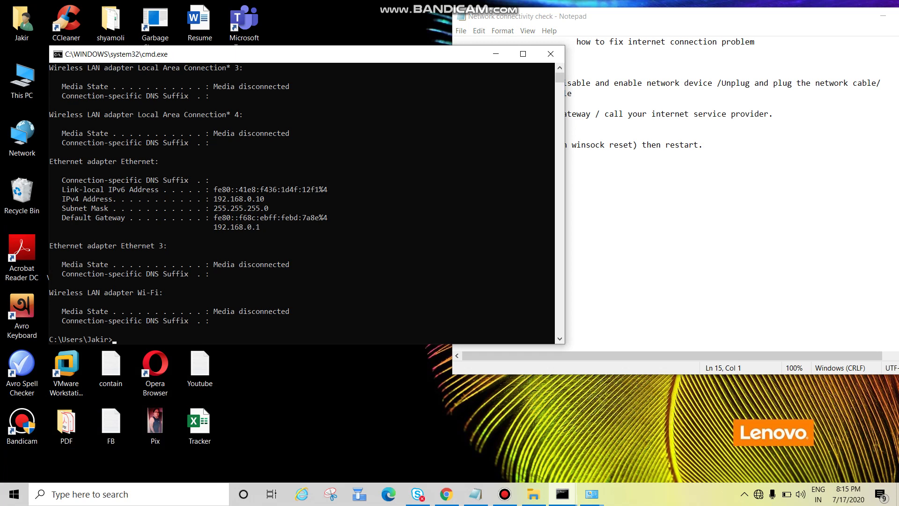
text(ping)
key(ctrl+v)
key(Return)
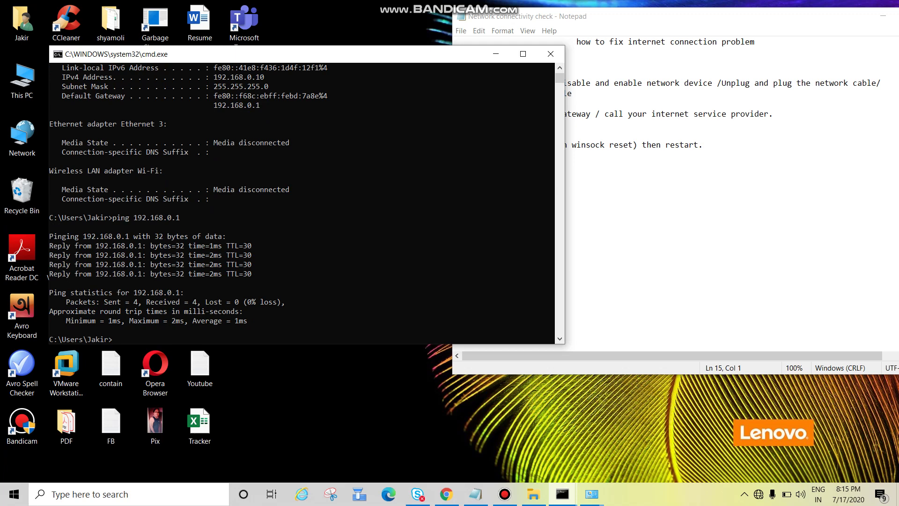
text(ping google.com)
key(Return)
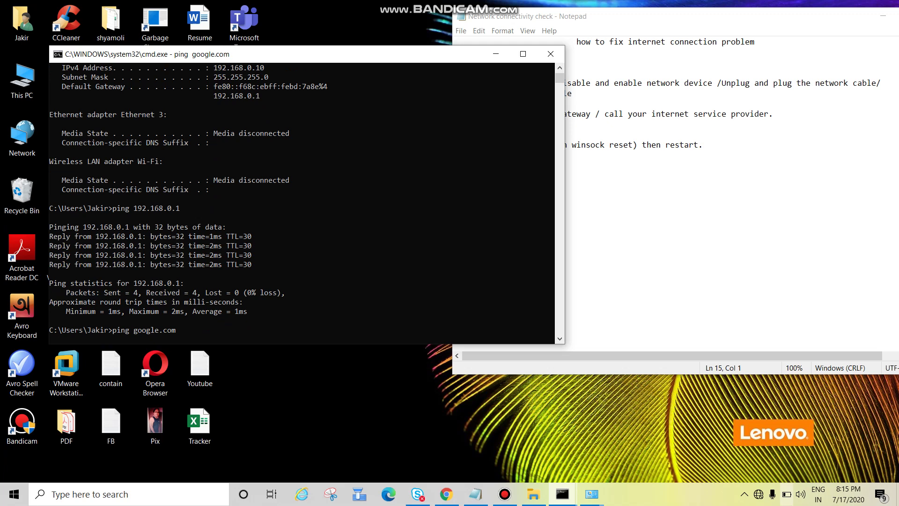
Start connecting to the vivo 1727 Wi-Fi network and close the network list
click(759, 494)
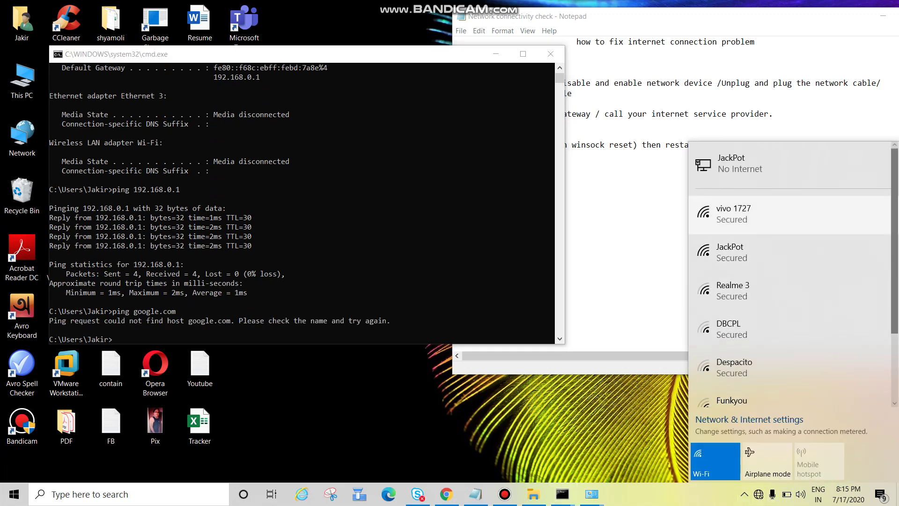
click(733, 213)
click(848, 264)
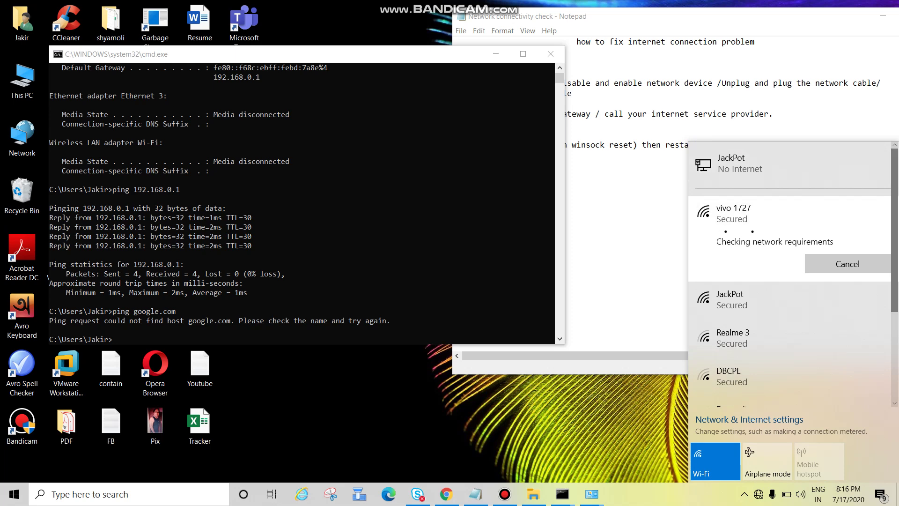
key(Escape)
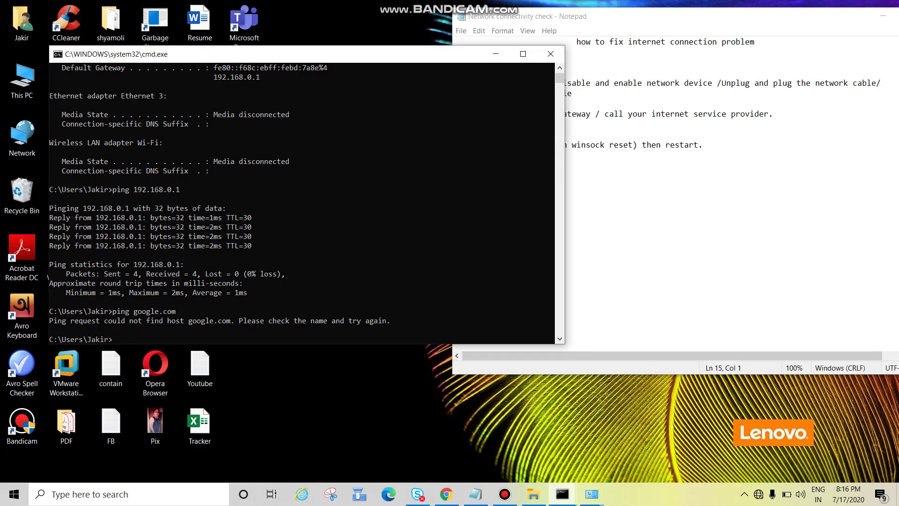
Ping google.com again, examine its replies against the gateway ping, and review the note about calling the internet service provider
key(Up)
key(Return)
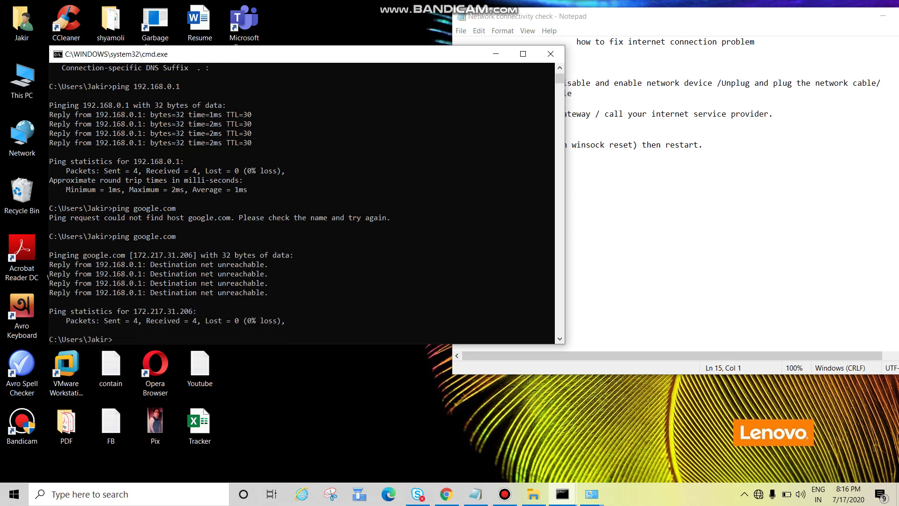
drag(50, 105, 256, 142)
drag(50, 255, 273, 302)
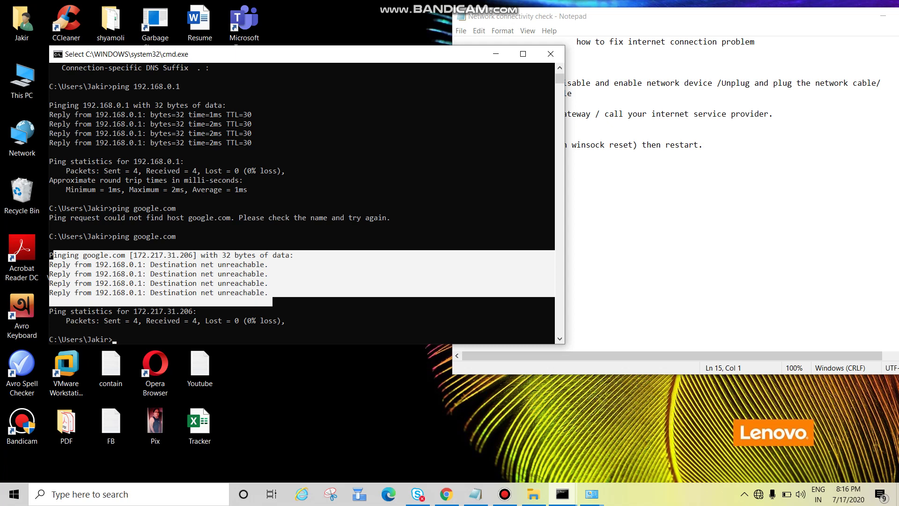
drag(610, 114, 773, 114)
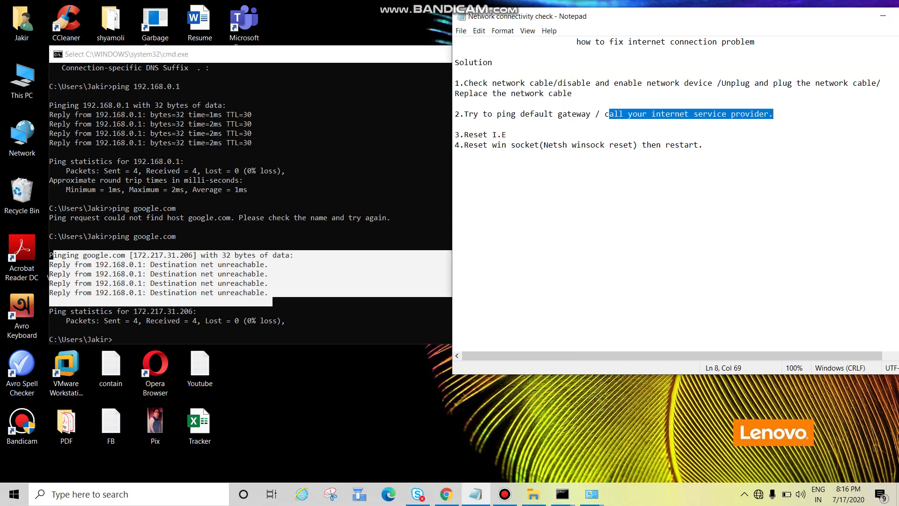
click(454, 186)
Return to the Command Prompt, repeat the google.com ping and highlight its output
key(alt+Tab)
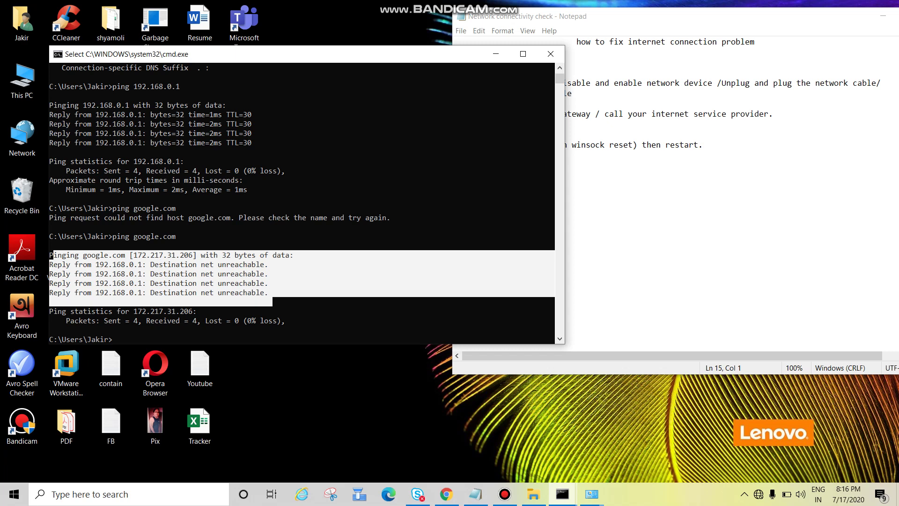
key(Up)
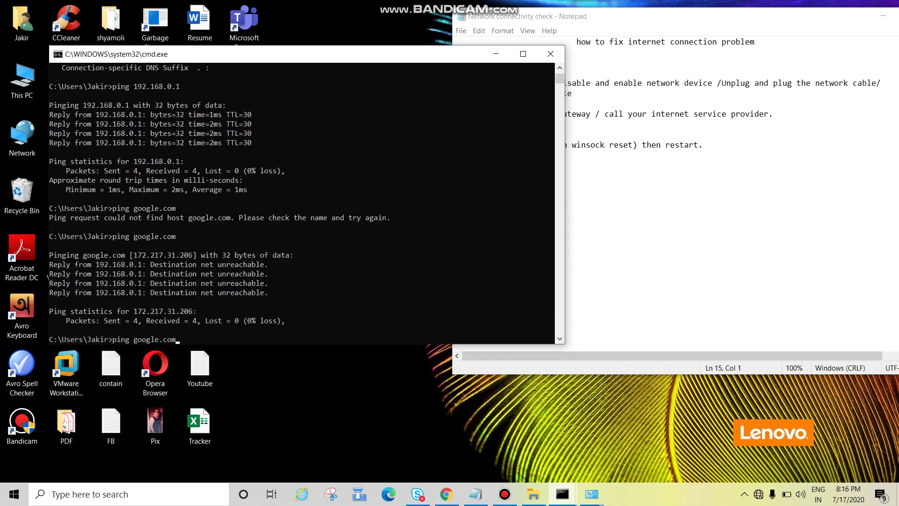
key(Return)
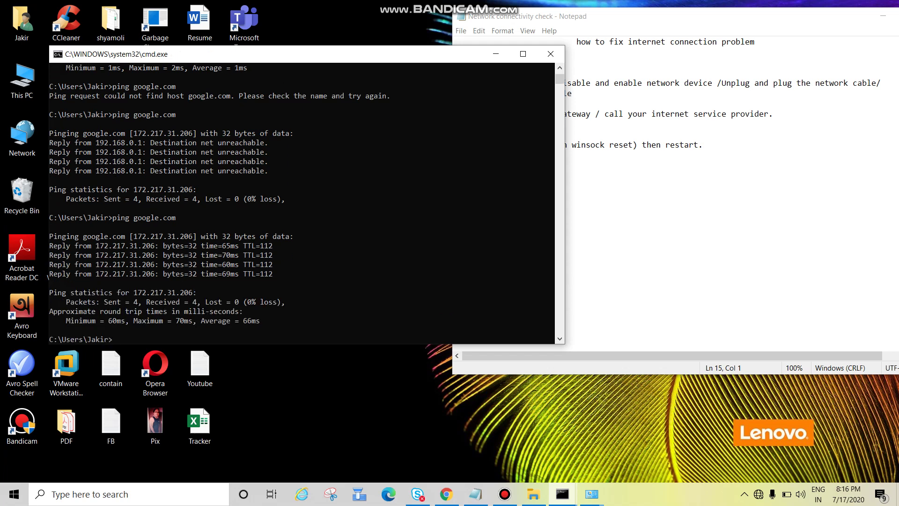
drag(59, 217, 290, 330)
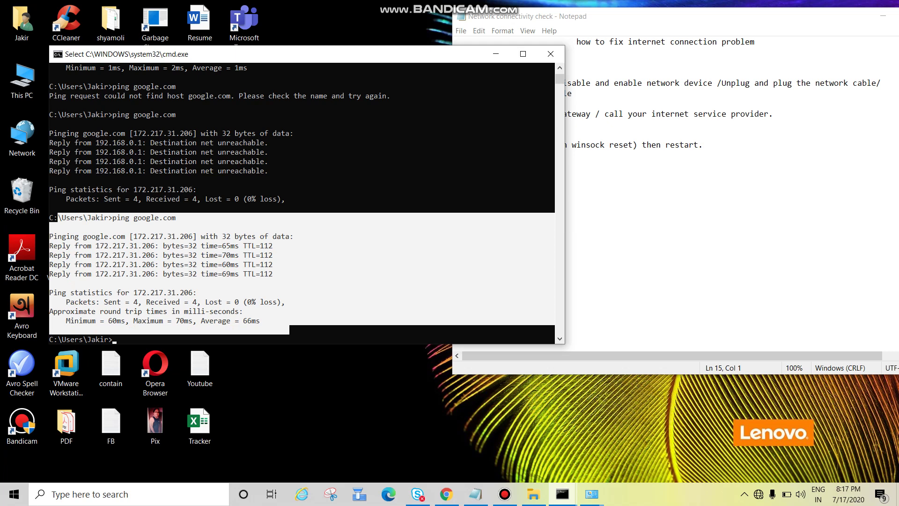
Highlight the "3.Reset I.E" line in the Notepad notes and minimize the Command Prompt window
key(alt+Tab)
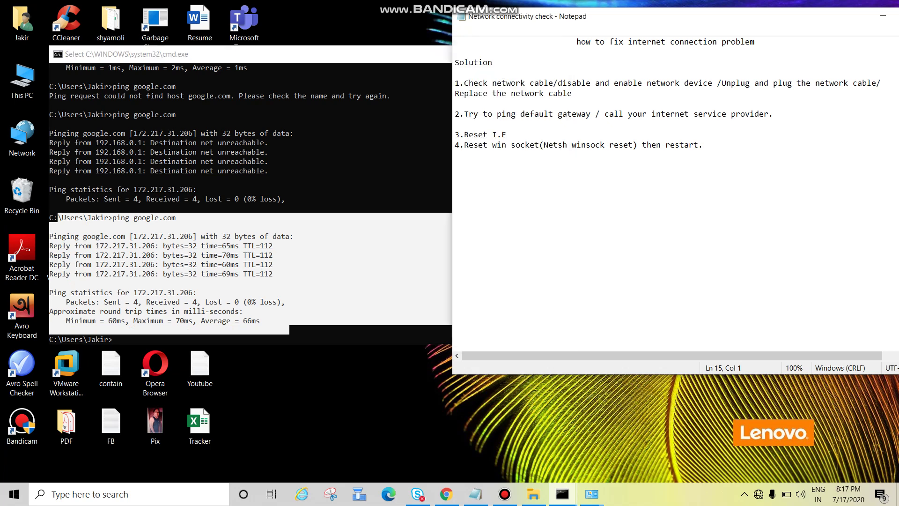
drag(455, 134, 507, 135)
key(alt+Tab)
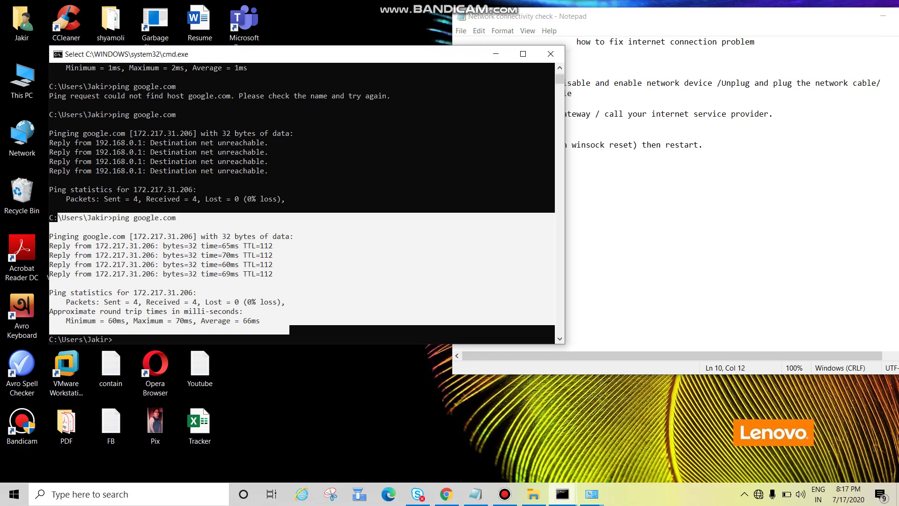
click(498, 54)
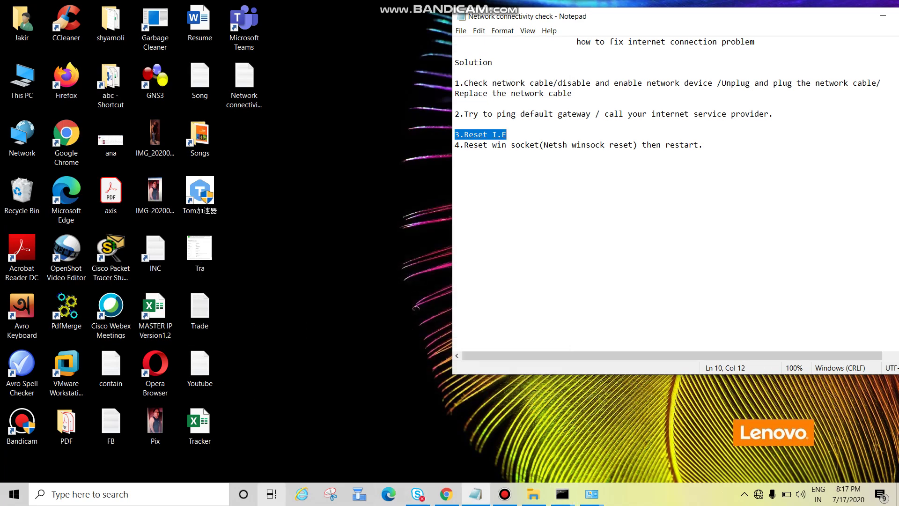
Launch Internet Explorer and open its Internet options
click(301, 494)
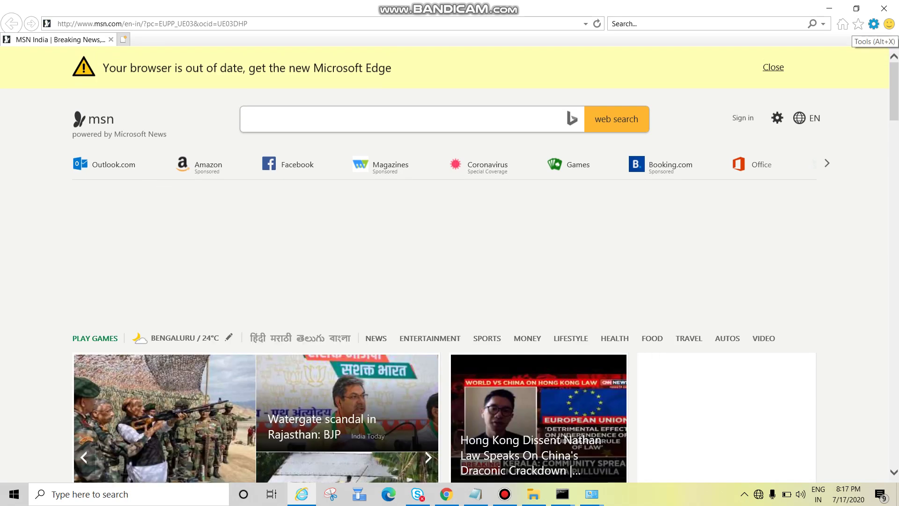
click(875, 24)
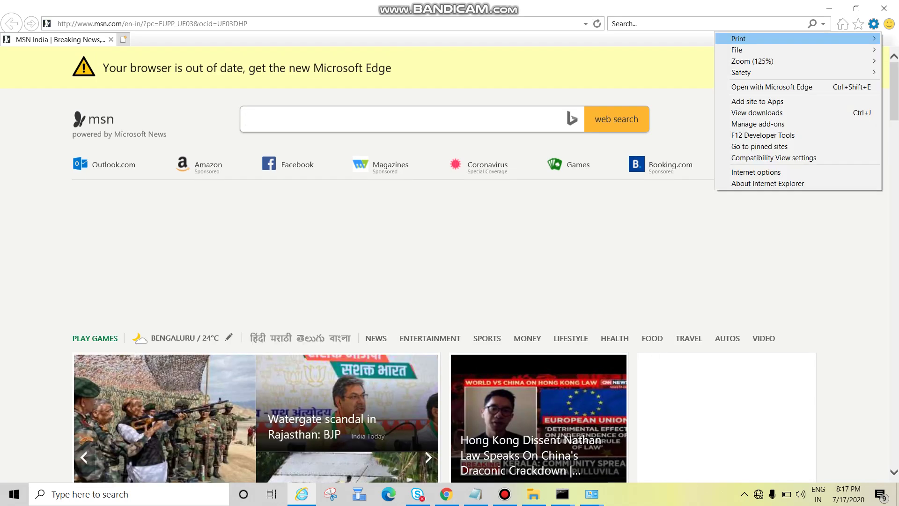
key(Up)
key(Up)
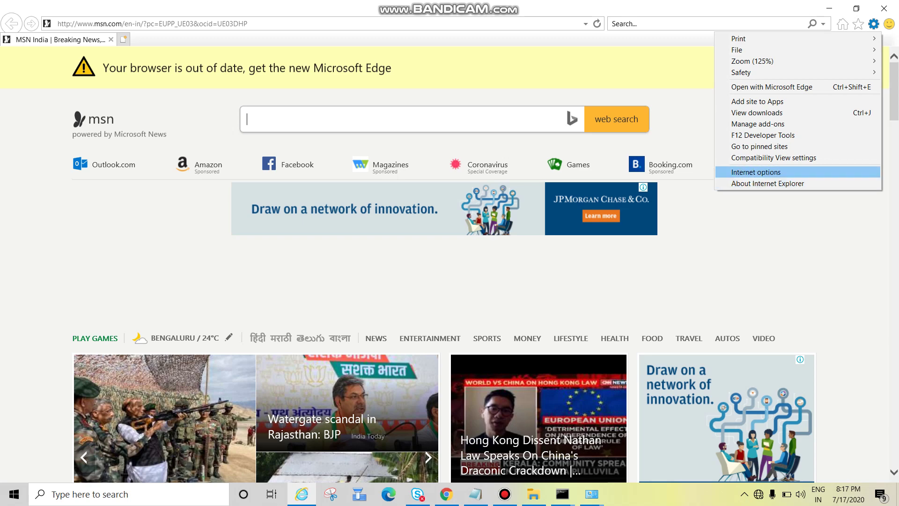
key(Return)
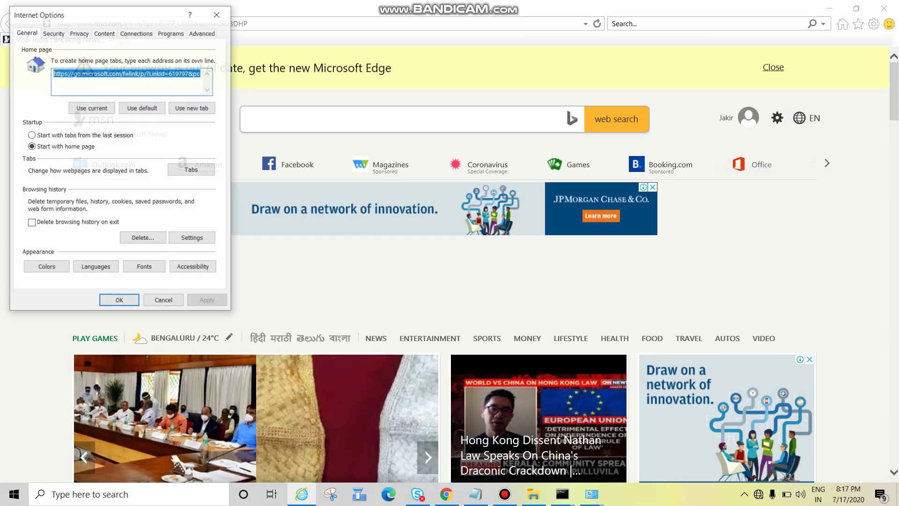
Review the LAN settings for automatic configuration and proxy server under the connection options, and close them
click(136, 33)
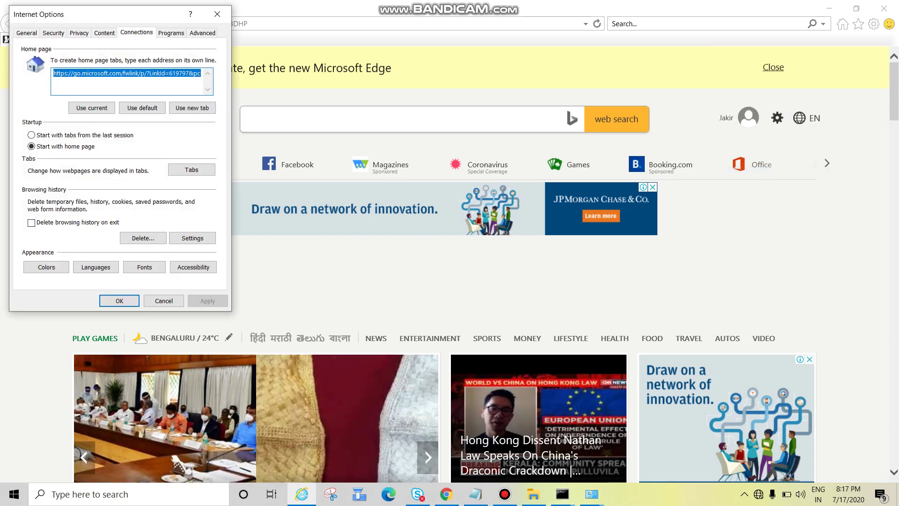
click(189, 237)
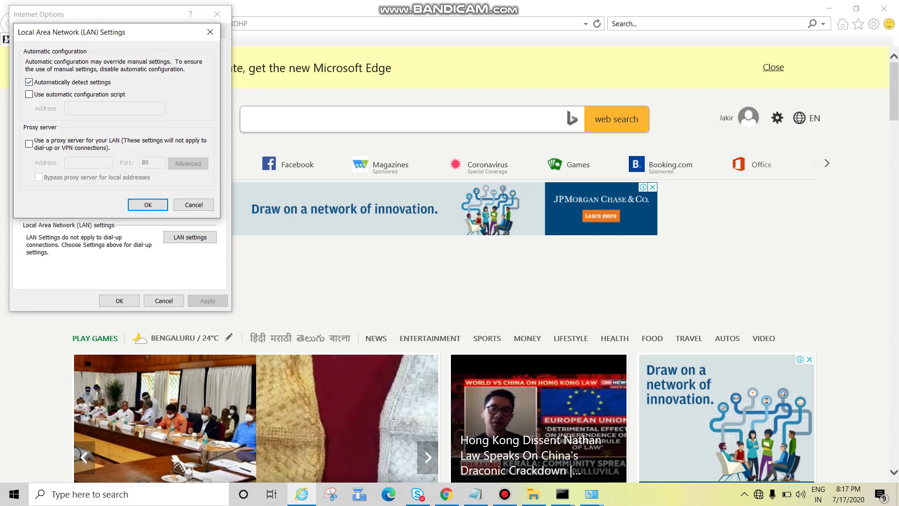
key(Return)
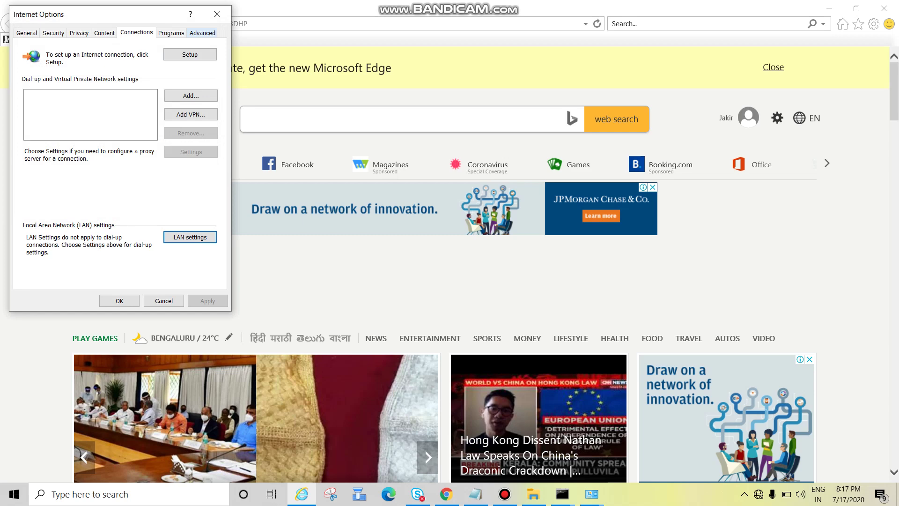
Reset all Internet Explorer settings to their default condition, accept the Internet Options and close the browser
click(202, 33)
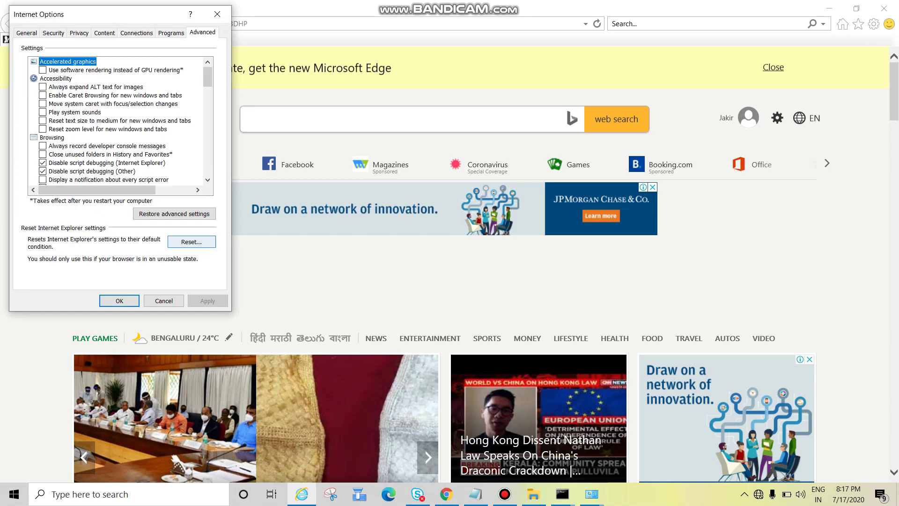
click(192, 242)
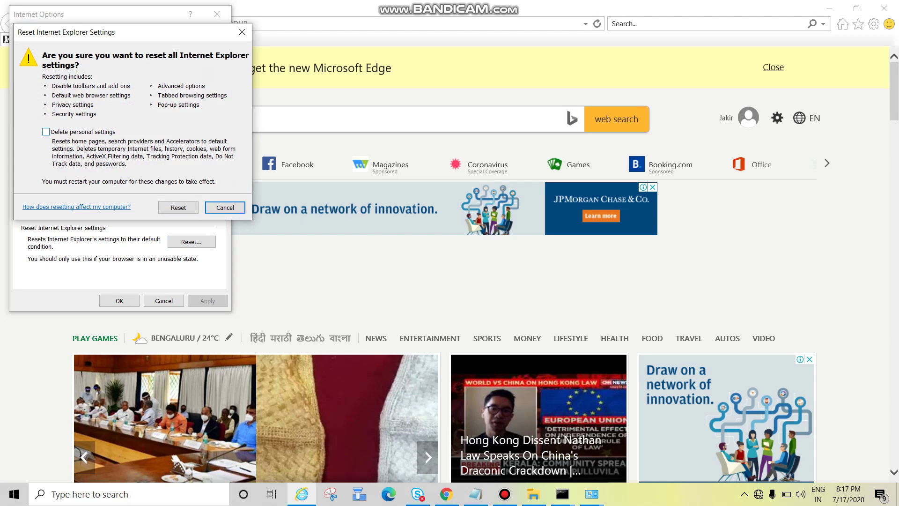
click(178, 207)
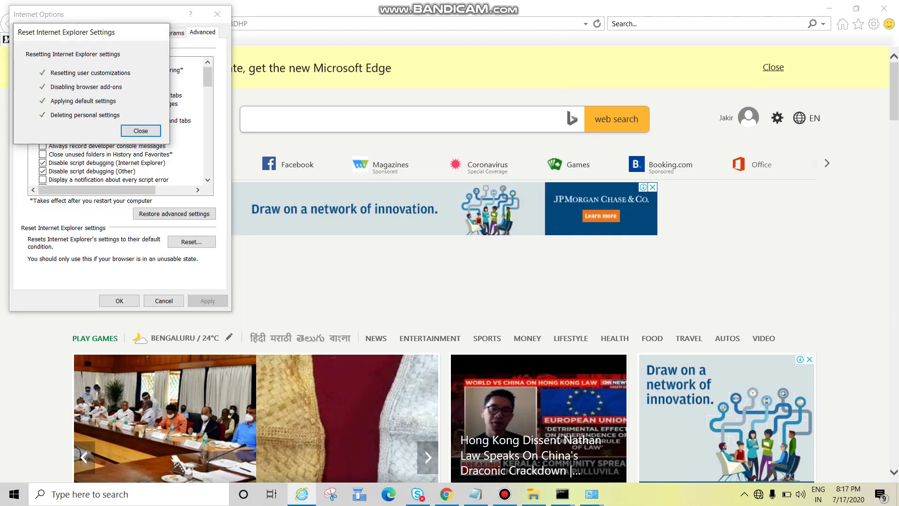
click(141, 131)
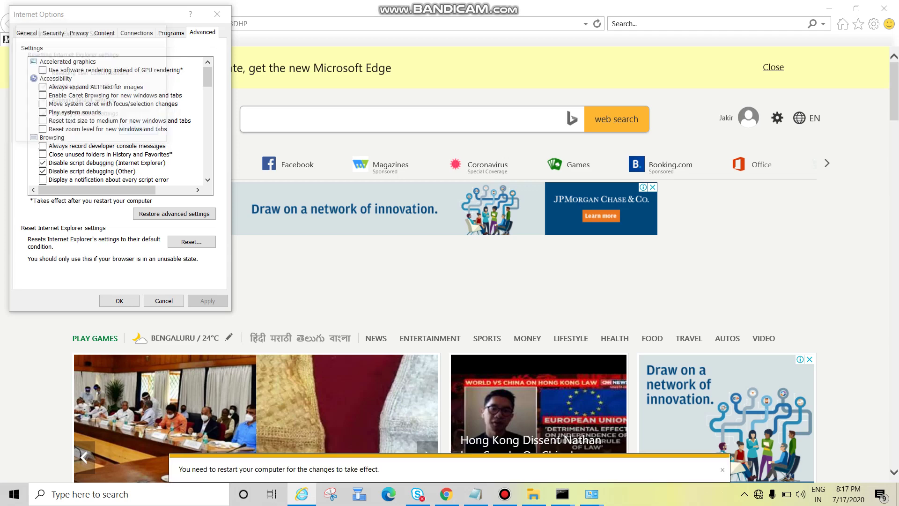
click(119, 300)
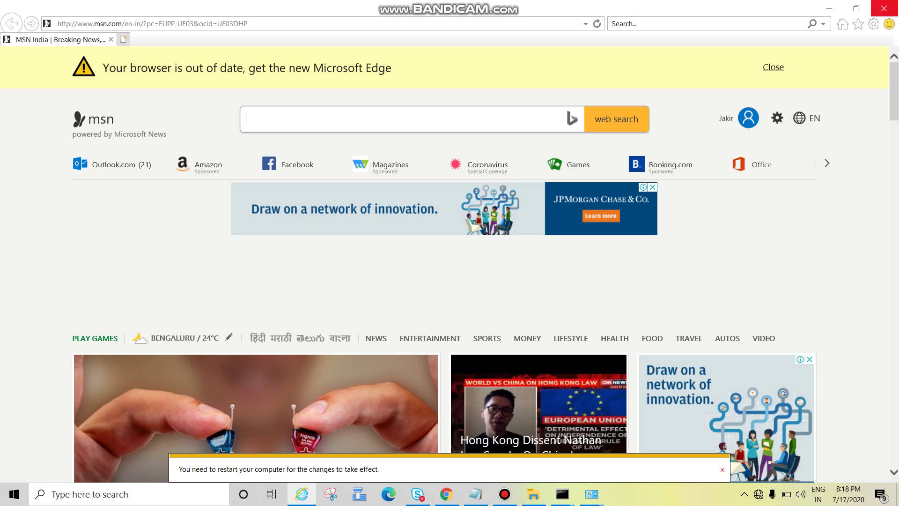
click(884, 9)
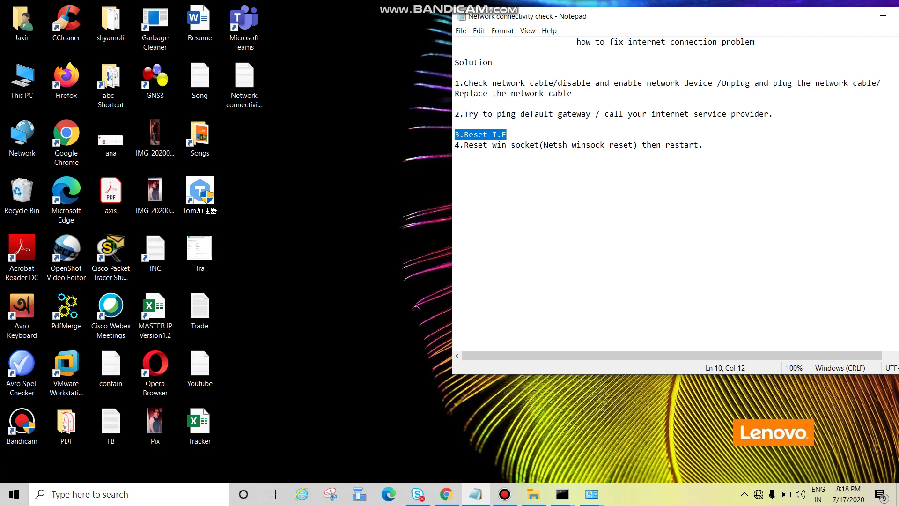
Review the "Reset I.E" line in the notes and clear the text selection
click(507, 135)
key(Home)
key(Right)
key(shift+Right)
key(shift+Right)
key(shift+Right)
key(shift+Right)
key(shift+Right)
key(shift+Right)
key(shift+Right)
key(shift+Right)
key(shift+Right)
key(shift+Right)
click(455, 186)
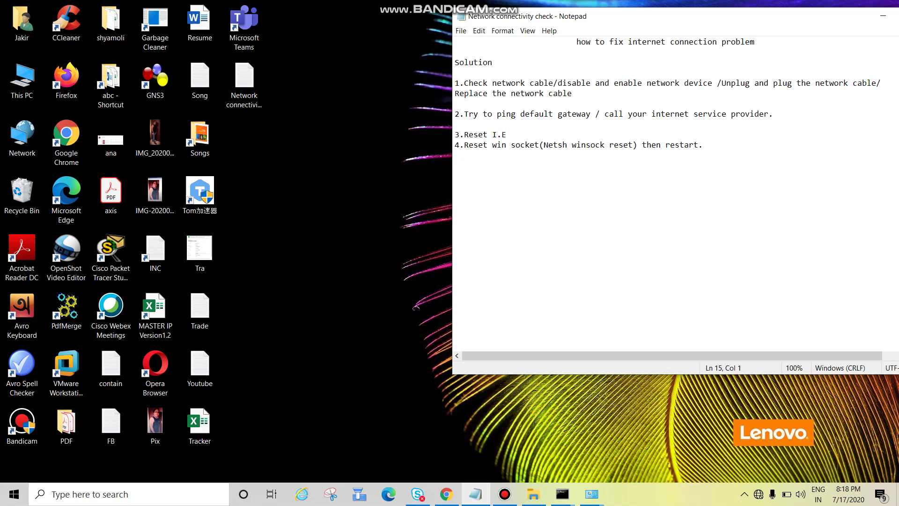
Examine step 4 of the notes on resetting the win socket and highlight its Netsh winsock reset command
drag(460, 145, 704, 145)
click(454, 186)
drag(544, 145, 633, 145)
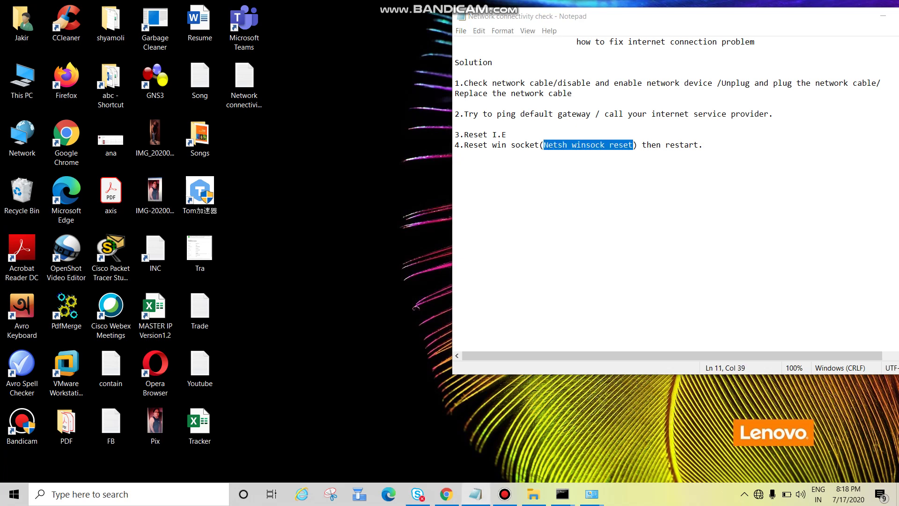
click(455, 185)
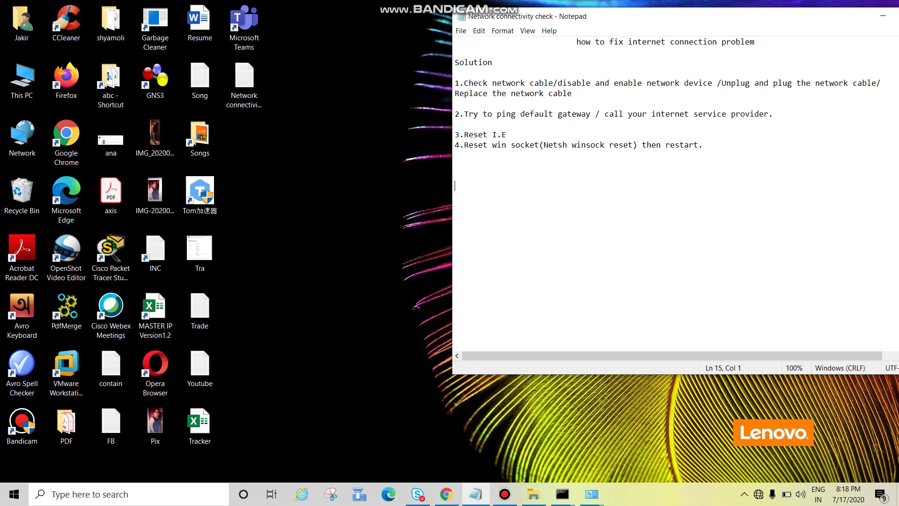
drag(544, 145, 634, 144)
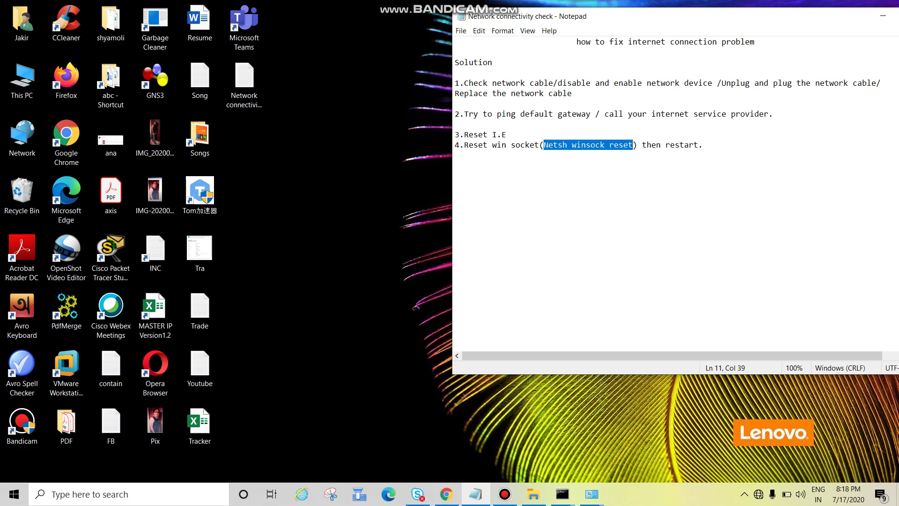
click(115, 494)
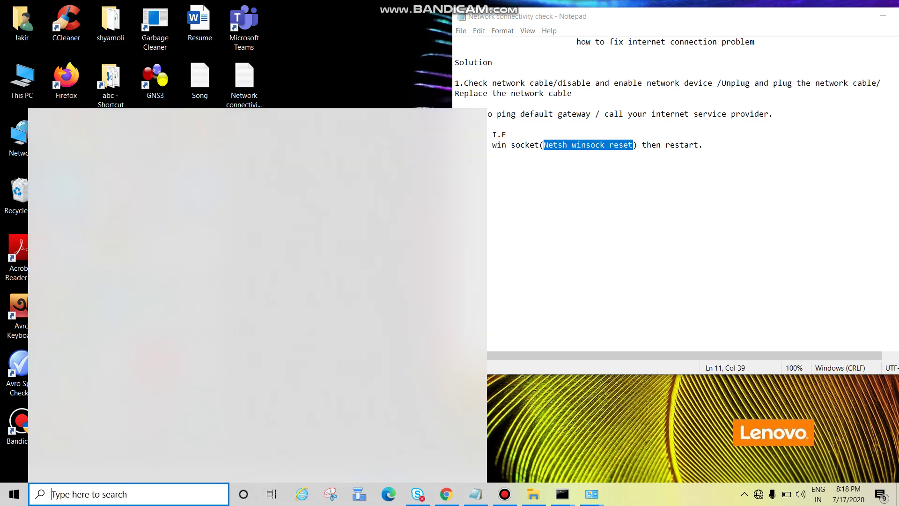
text(cmd)
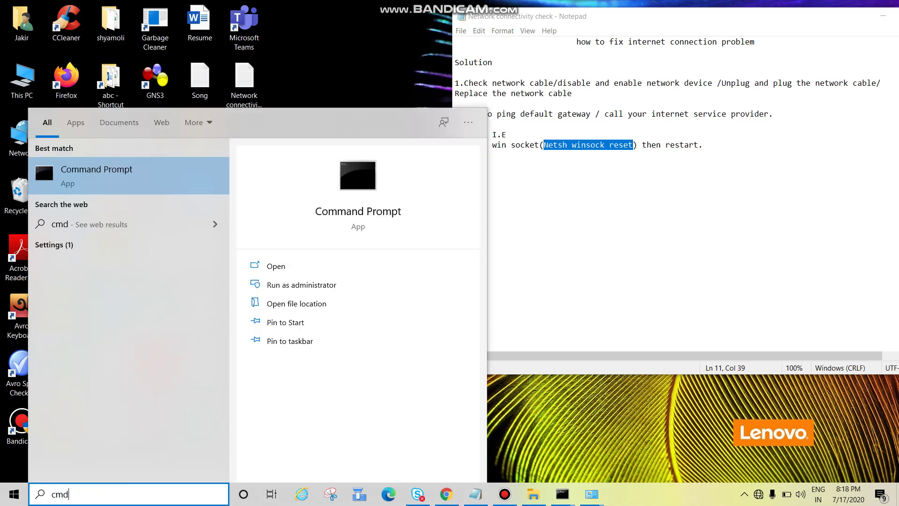
right_click(54, 165)
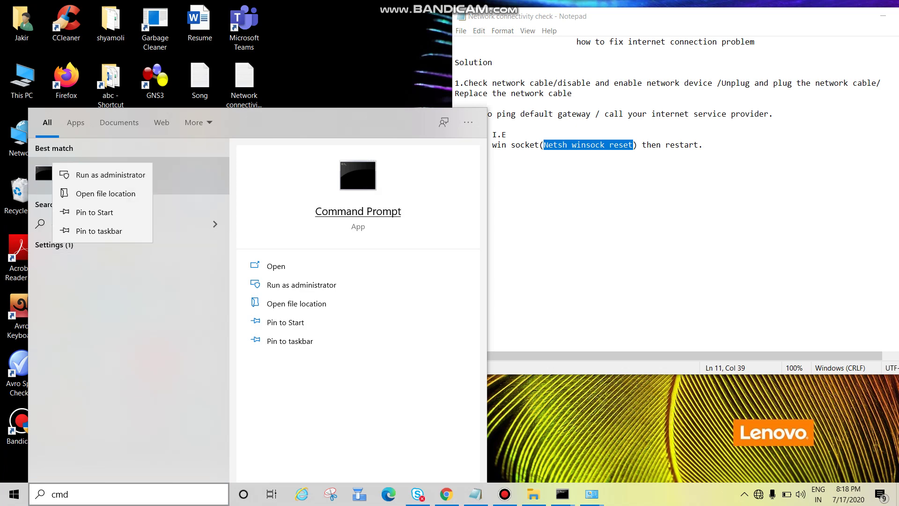
click(358, 211)
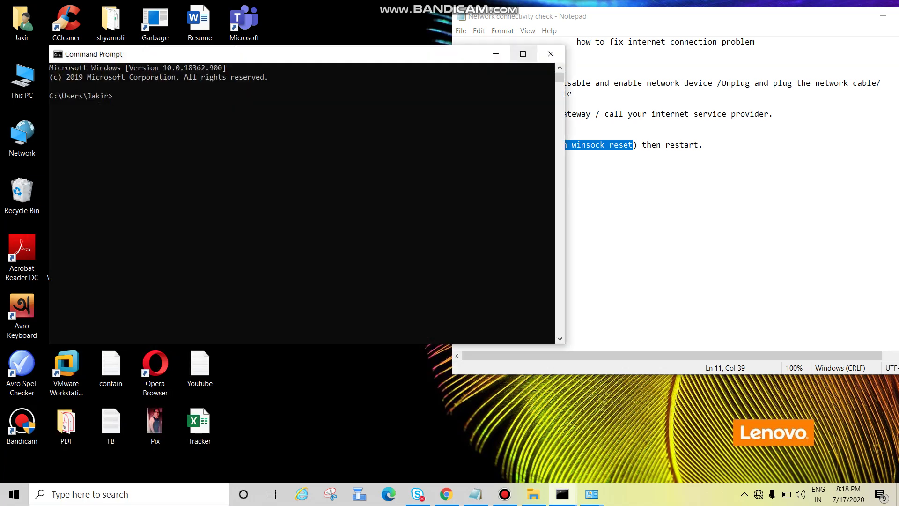
click(551, 54)
Search Windows for the Command Prompt and run it as administrator
click(128, 494)
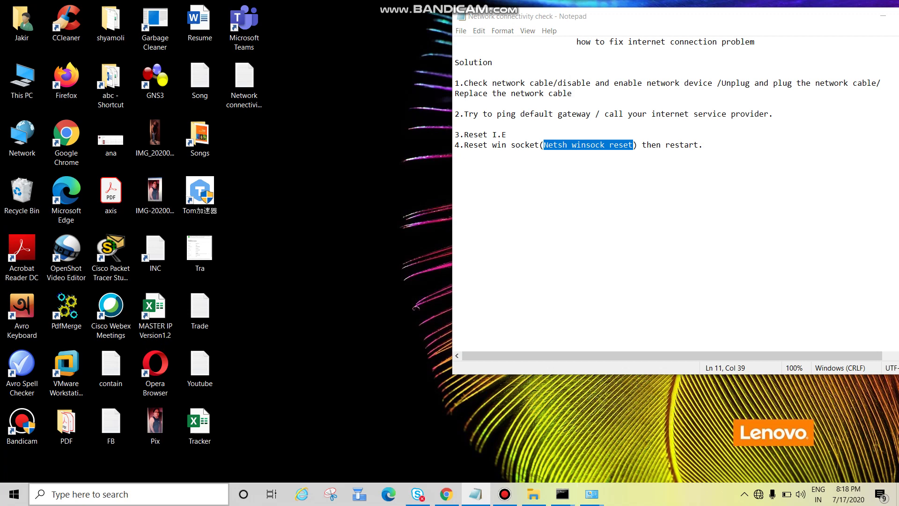
text(cm)
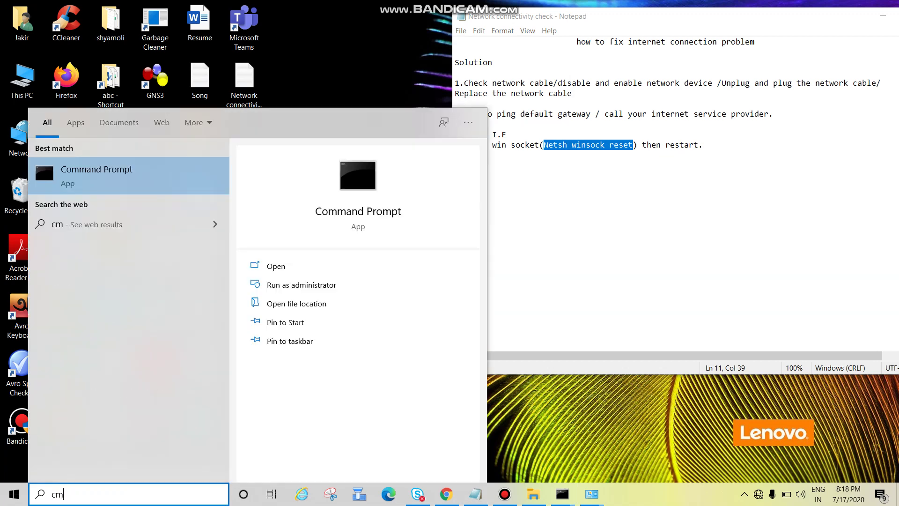
right_click(109, 174)
click(160, 184)
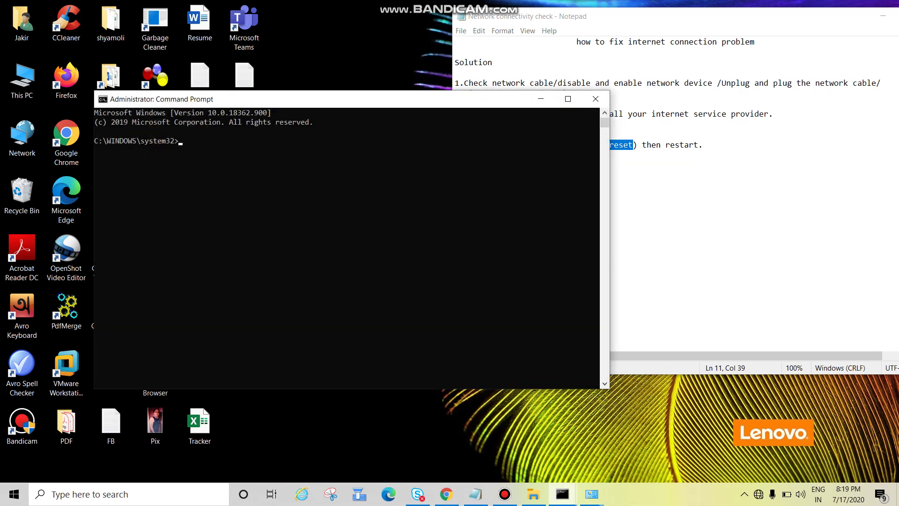
Move the administrator Command Prompt clear of the notes, copy "Netsh winsock reset" from step 4 and run it there
click(665, 186)
drag(281, 99, 207, 82)
click(665, 186)
drag(544, 145, 633, 145)
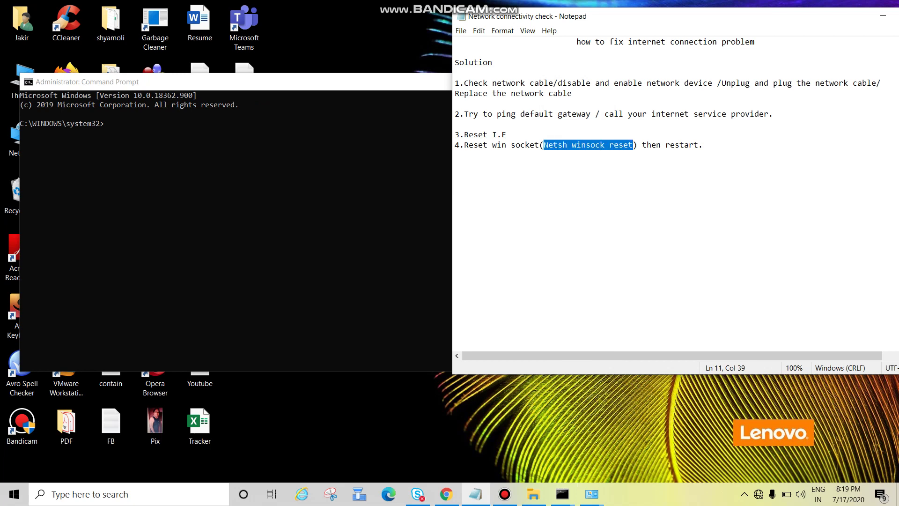
right_click(582, 143)
click(609, 176)
key(alt+Tab)
key(ctrl+v)
key(Return)
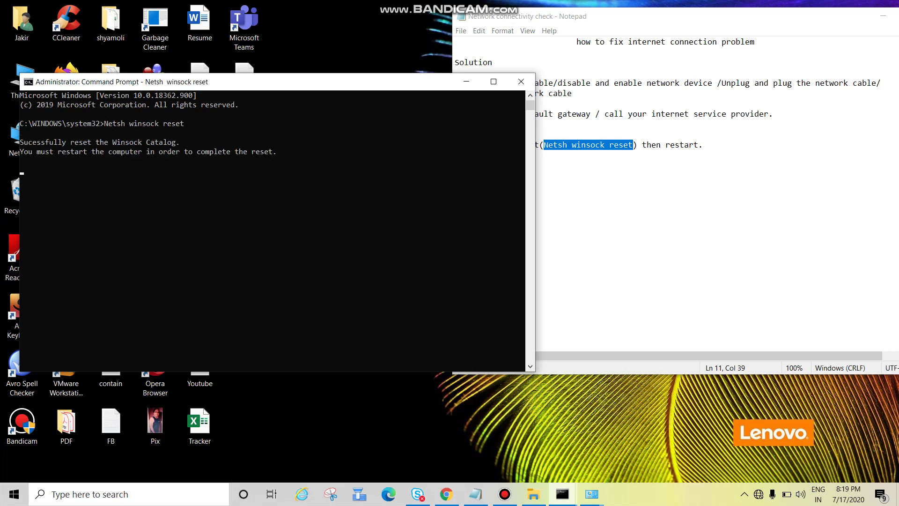